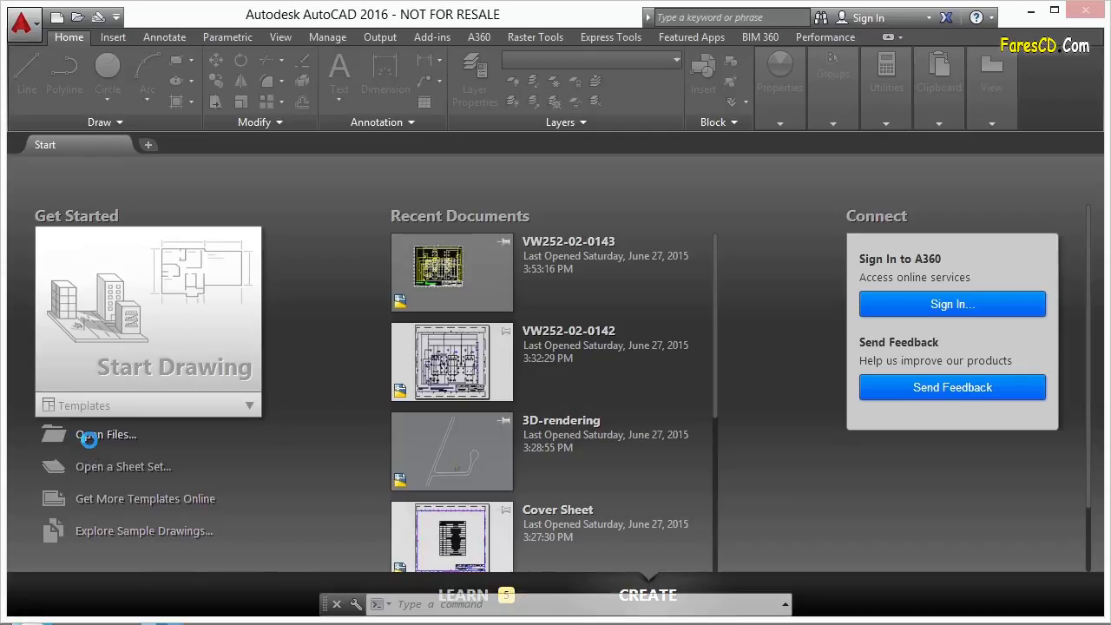
Open the drawing VW252-02-0143.dwg from the 08 folder
click(482, 227)
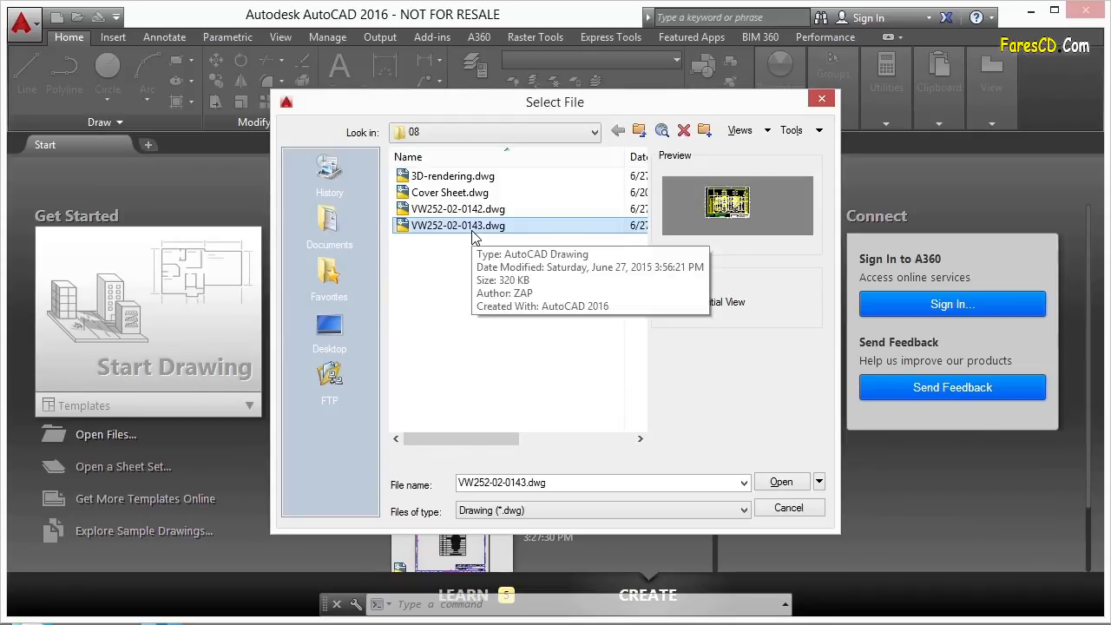
click(781, 484)
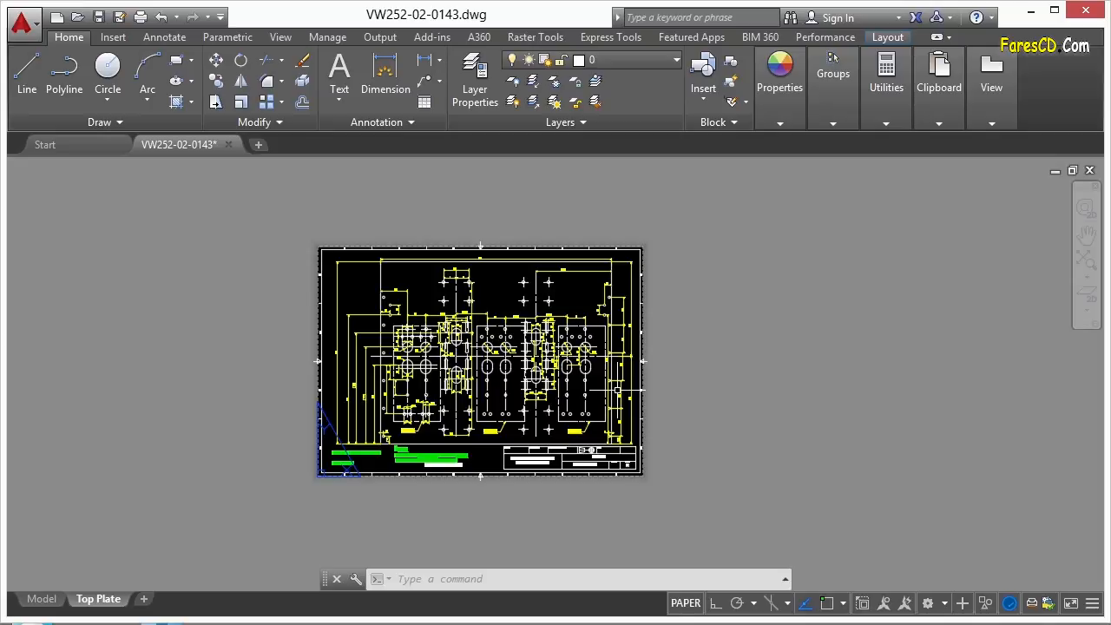
Open the Layer Properties Manager, fit it within the drawing window and widen its Color column
mouse_move(618, 354)
text(la)
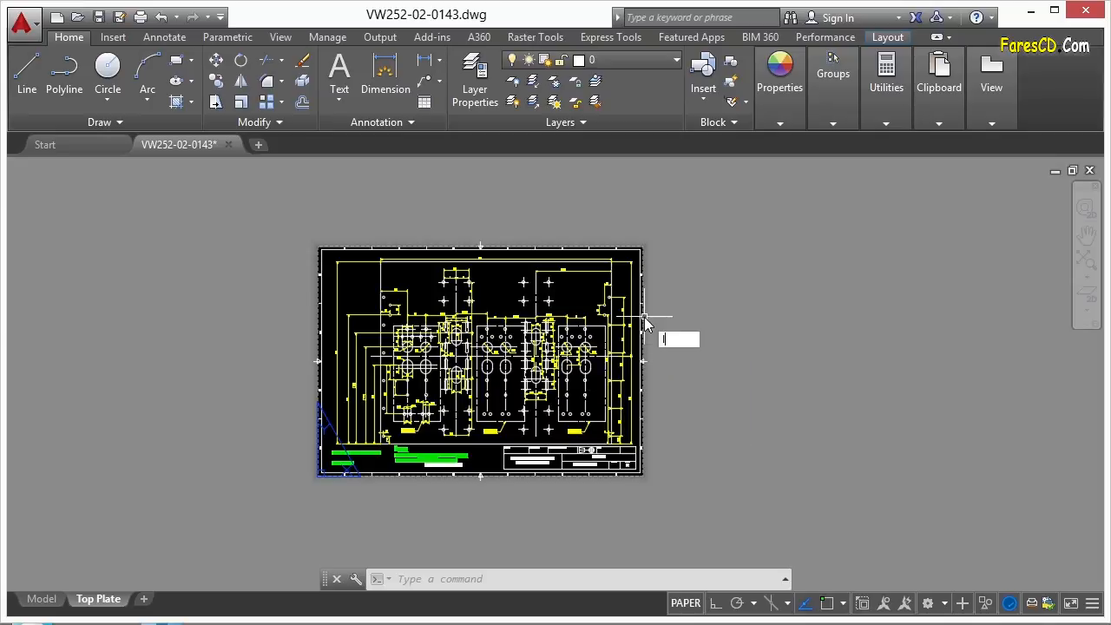
key(Return)
drag(1104, 240, 993, 247)
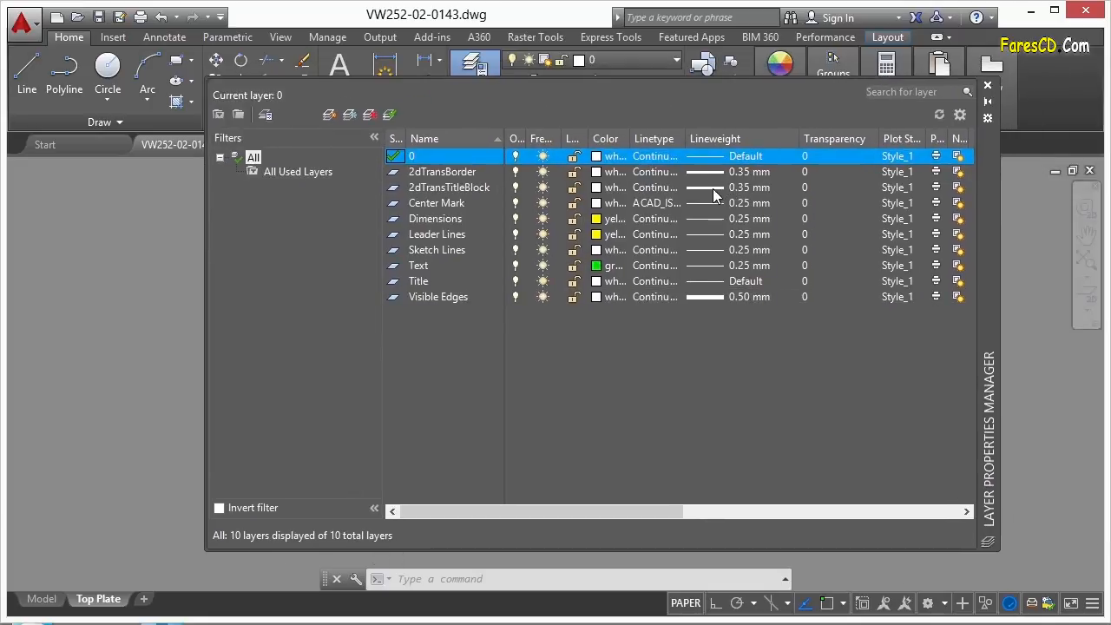
drag(632, 138, 657, 139)
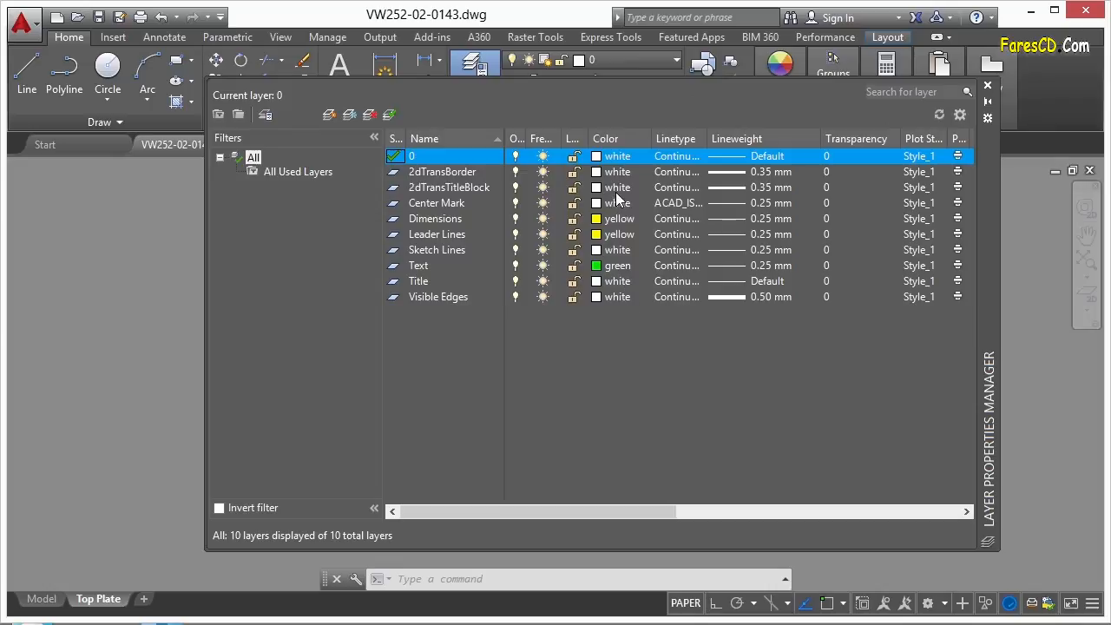
click(924, 171)
click(923, 170)
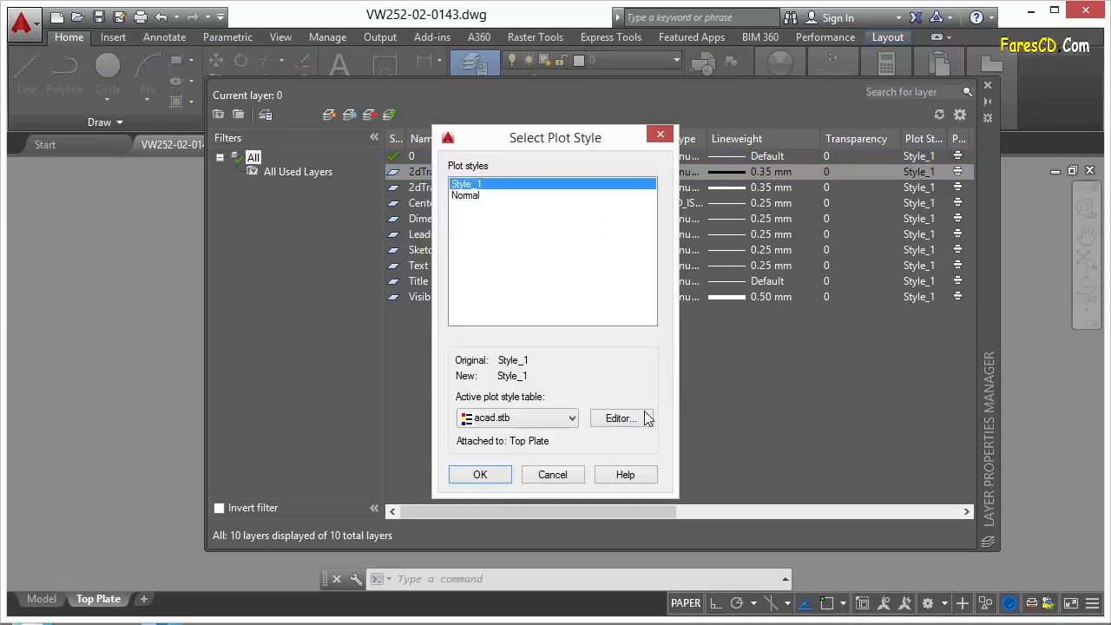
click(556, 471)
Open the plot style selection for layer 0 and review the Normal and Style_1 styles of acad.stb
click(921, 157)
click(921, 157)
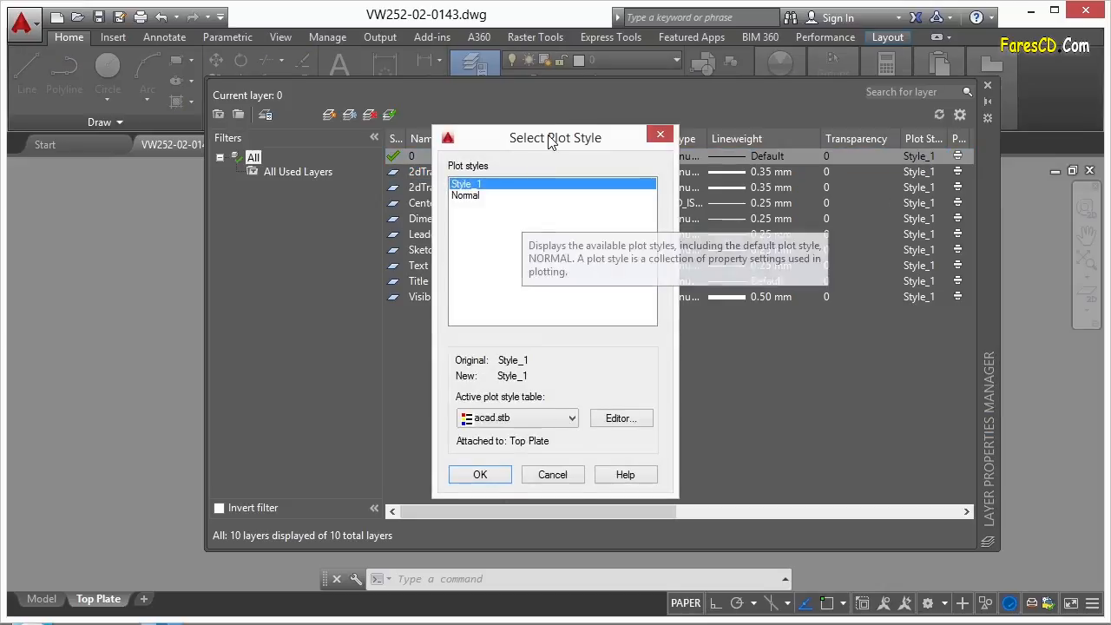
drag(478, 144, 479, 130)
click(474, 182)
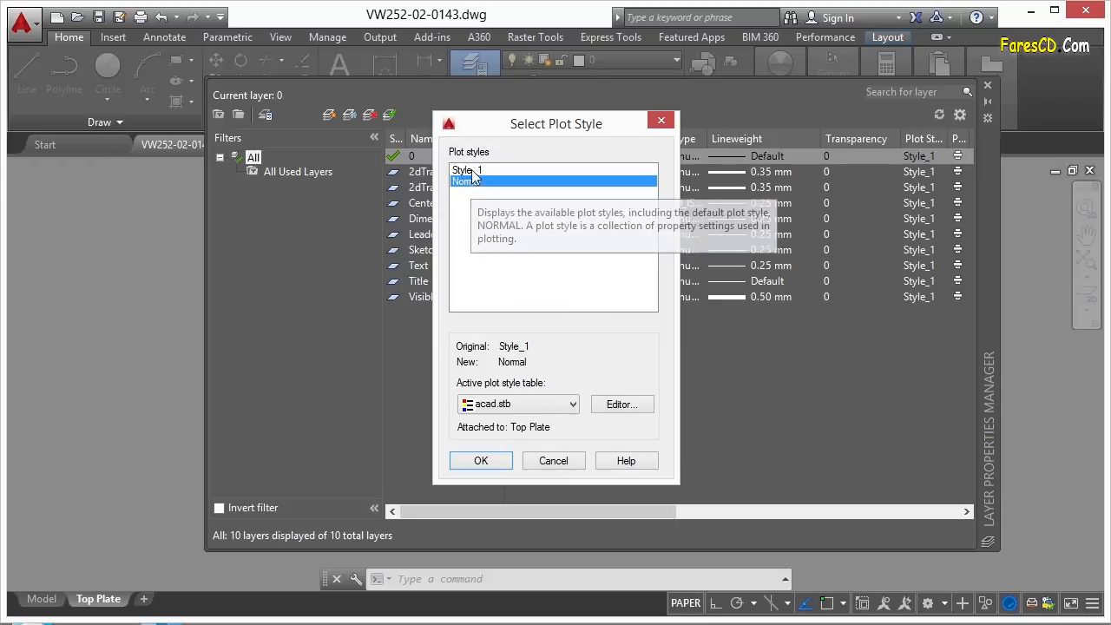
click(484, 172)
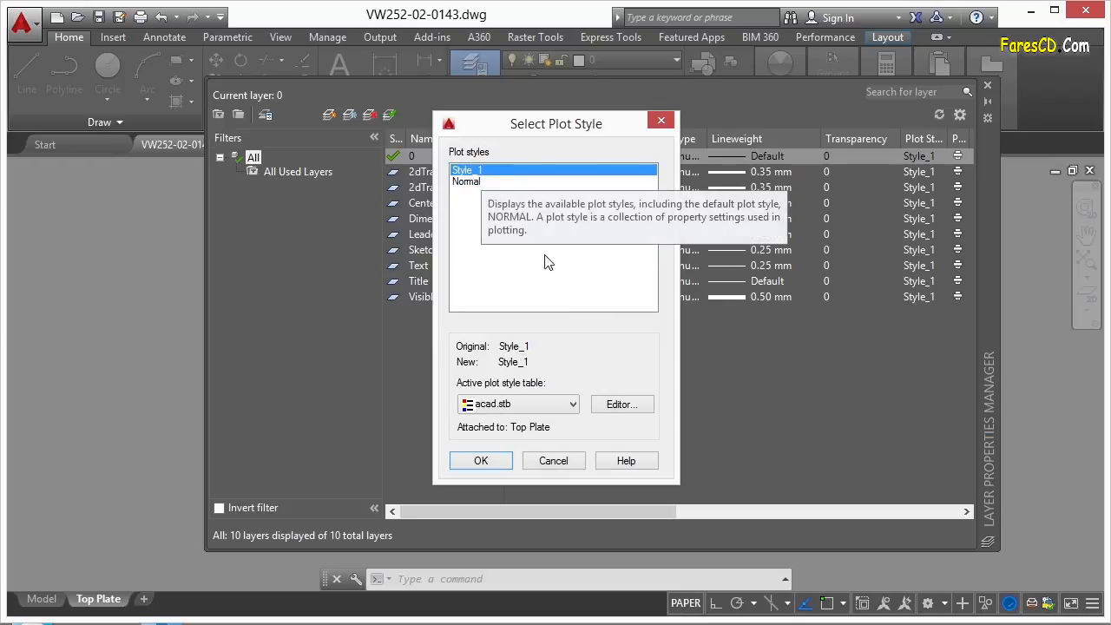
Switch the active plot style table to Autodesk-MONO.stb and try the Normal, Solid, 30% Screen and Color styles for layer 0
click(568, 407)
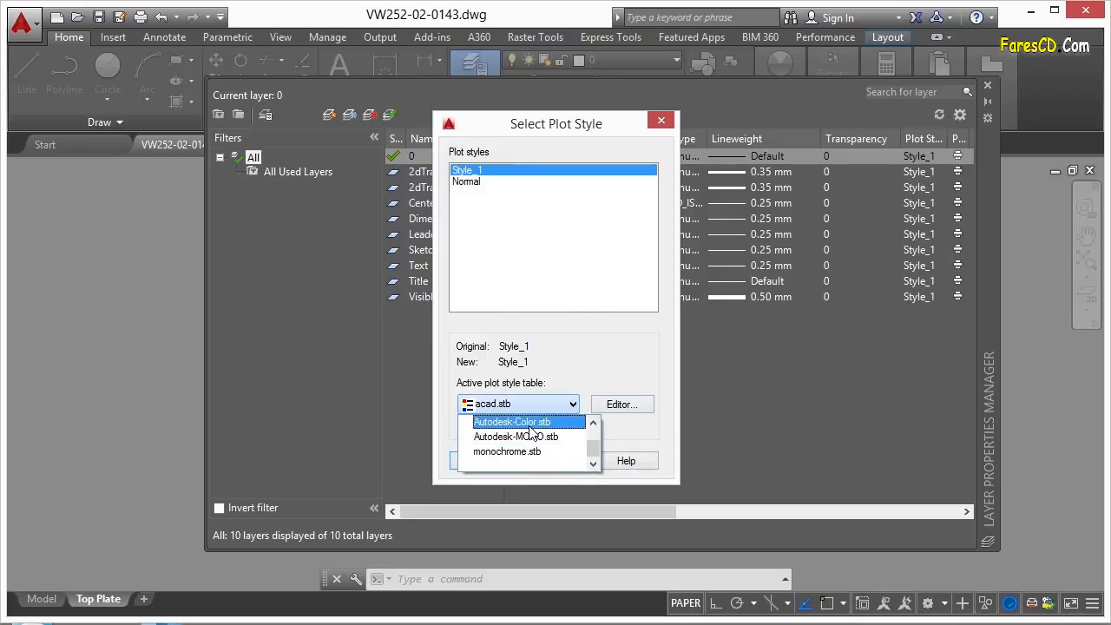
click(532, 437)
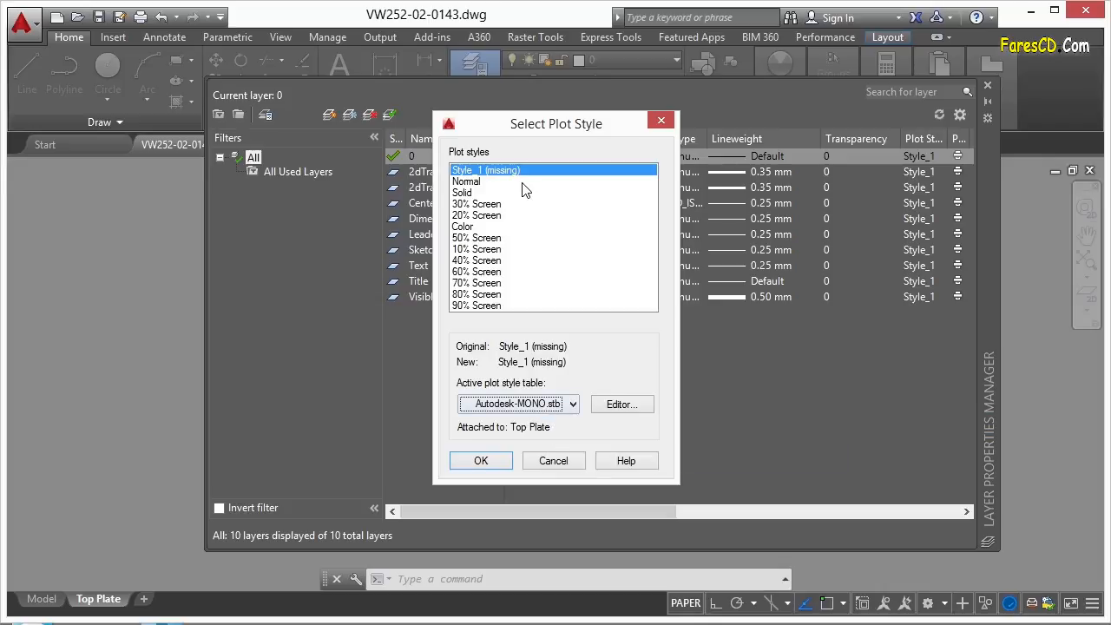
click(484, 181)
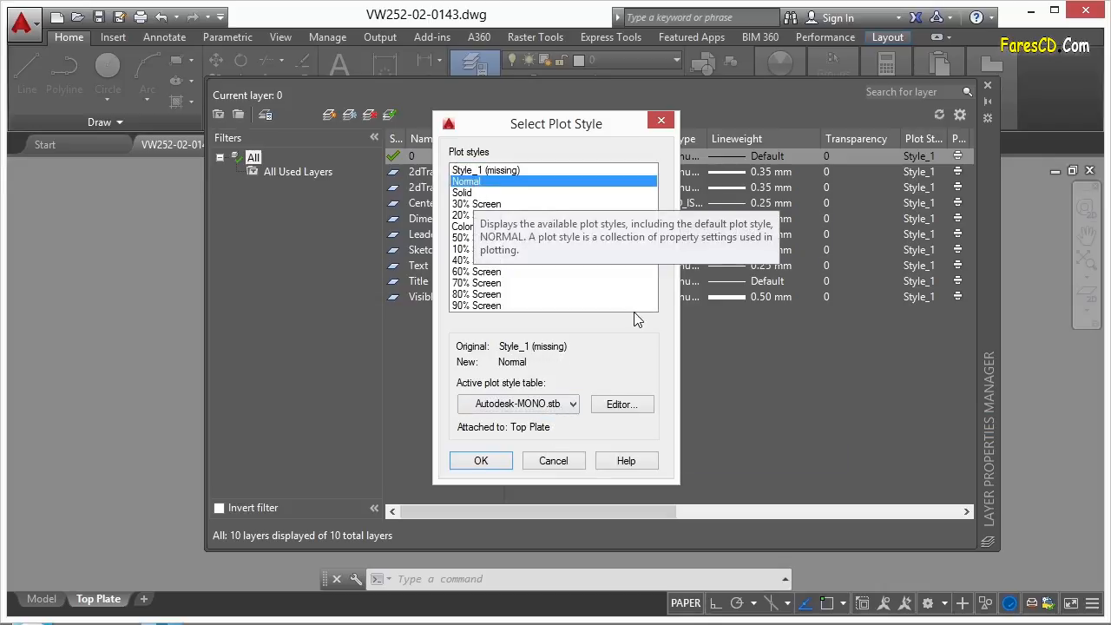
click(464, 193)
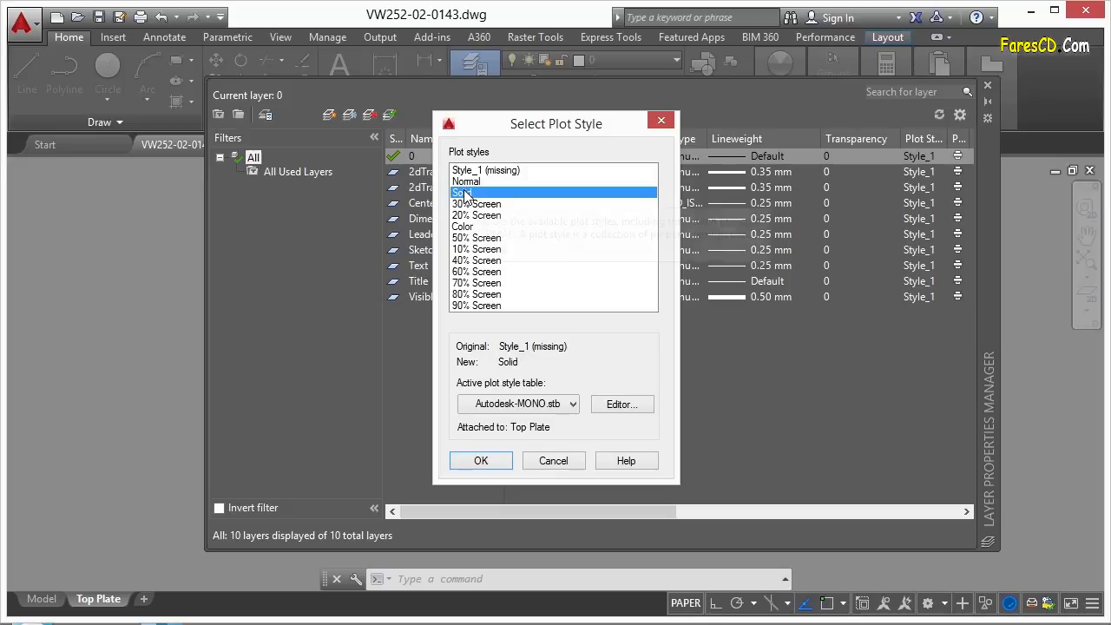
click(489, 204)
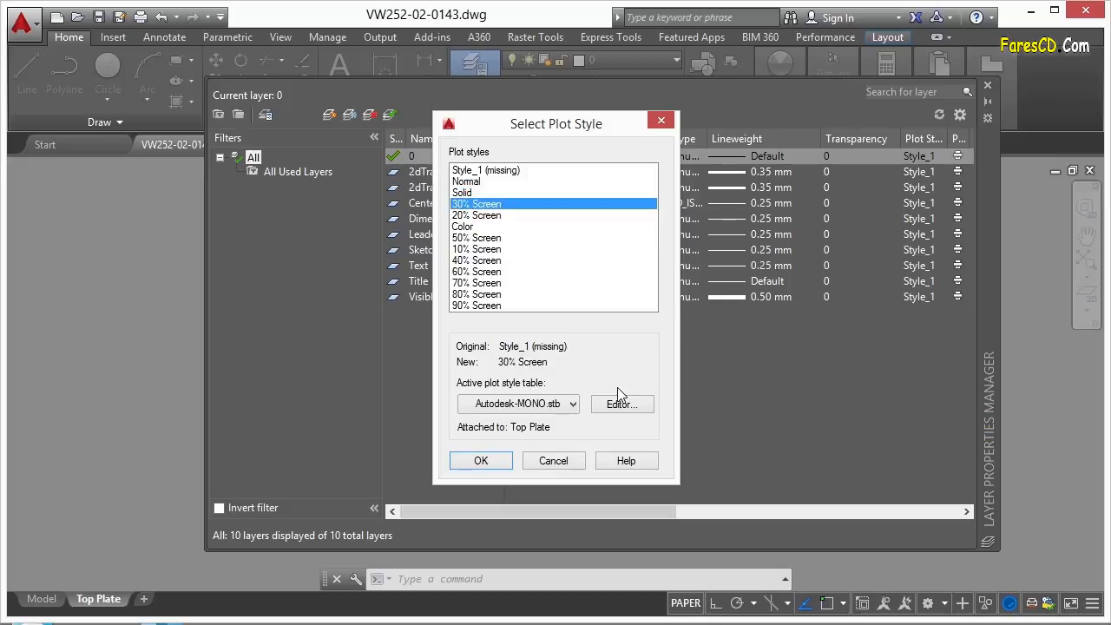
click(474, 227)
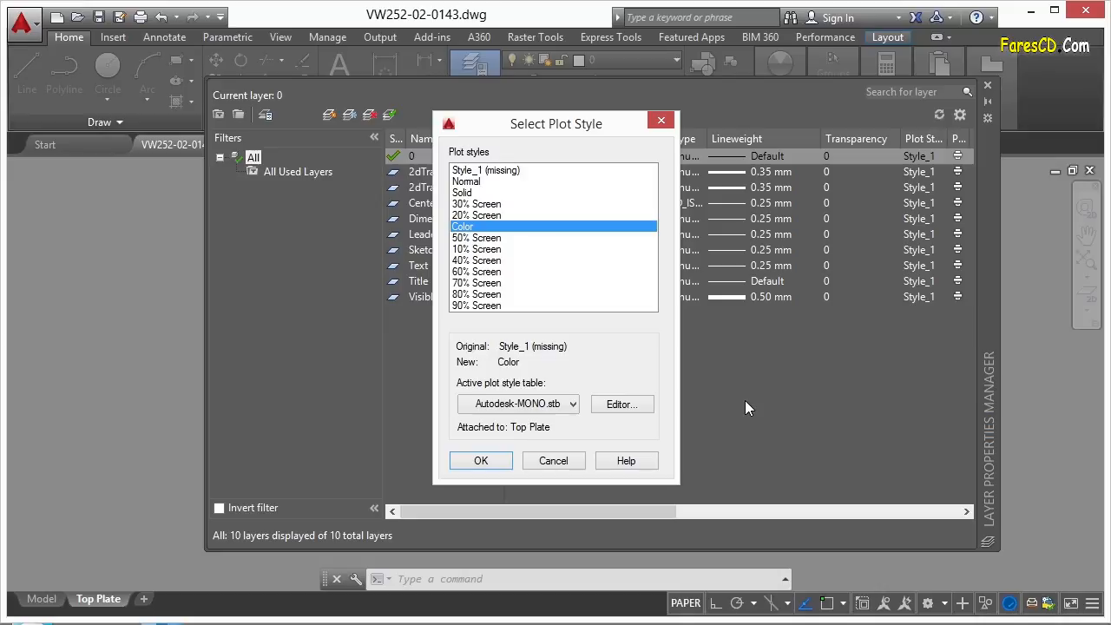
Open Autodesk-MONO.stb in the Plot Style Table Editor's form view and compare the properties of the Normal and Color styles
click(622, 404)
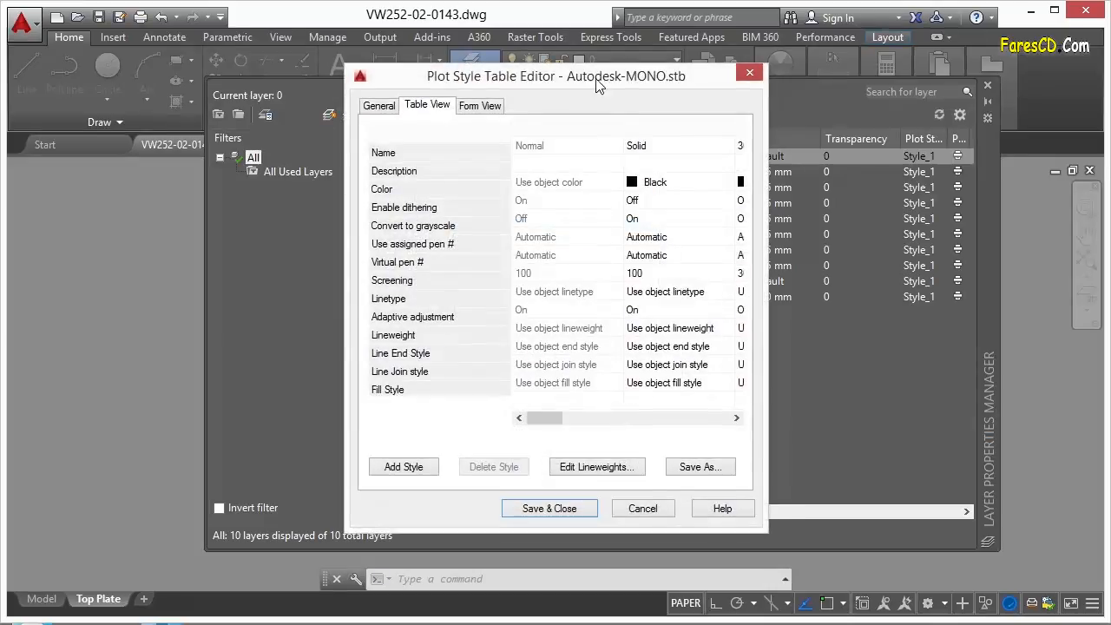
drag(597, 84, 555, 71)
click(424, 94)
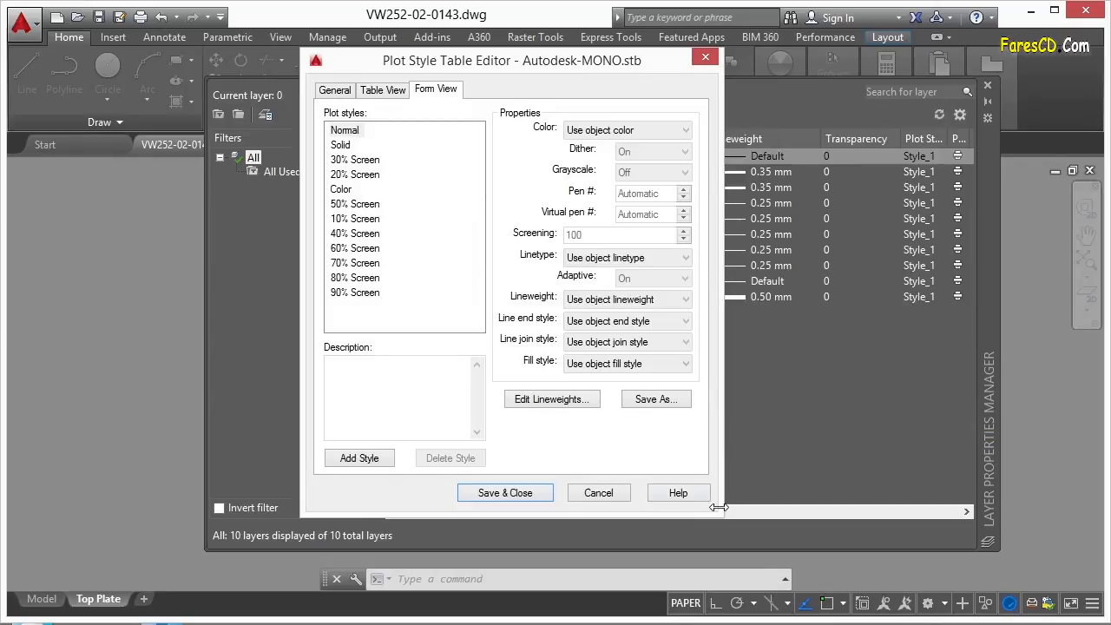
drag(711, 514, 902, 524)
click(360, 134)
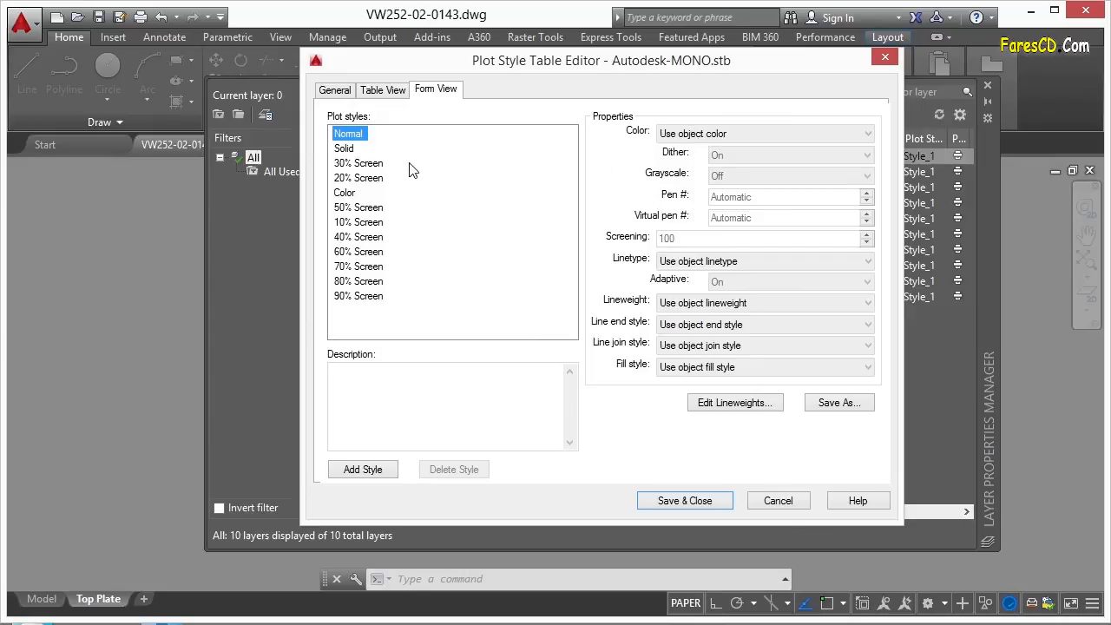
click(355, 192)
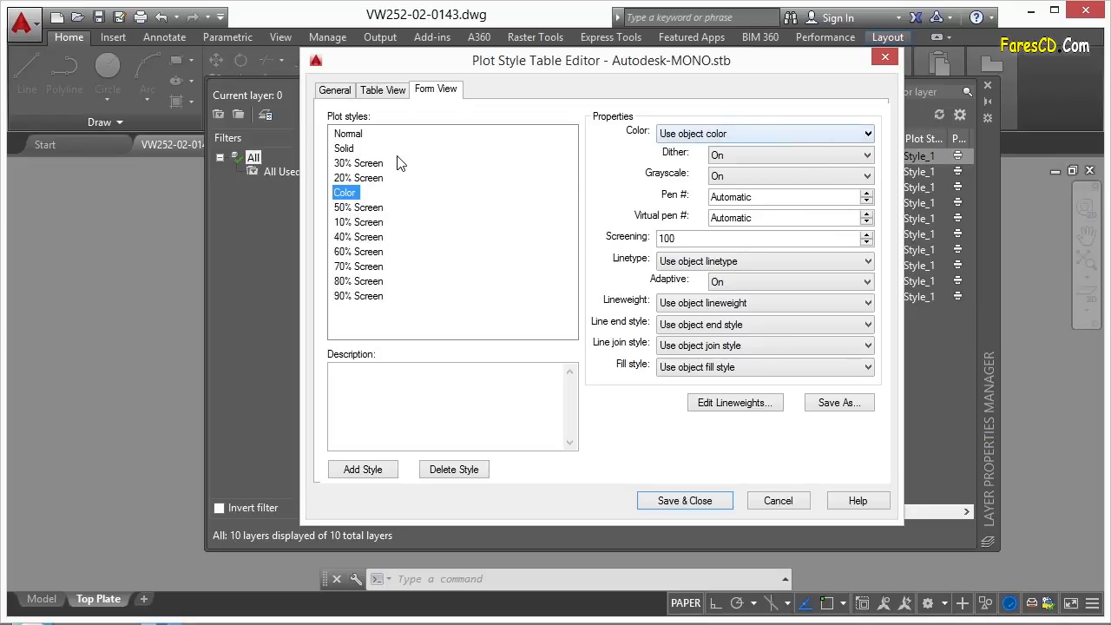
click(347, 135)
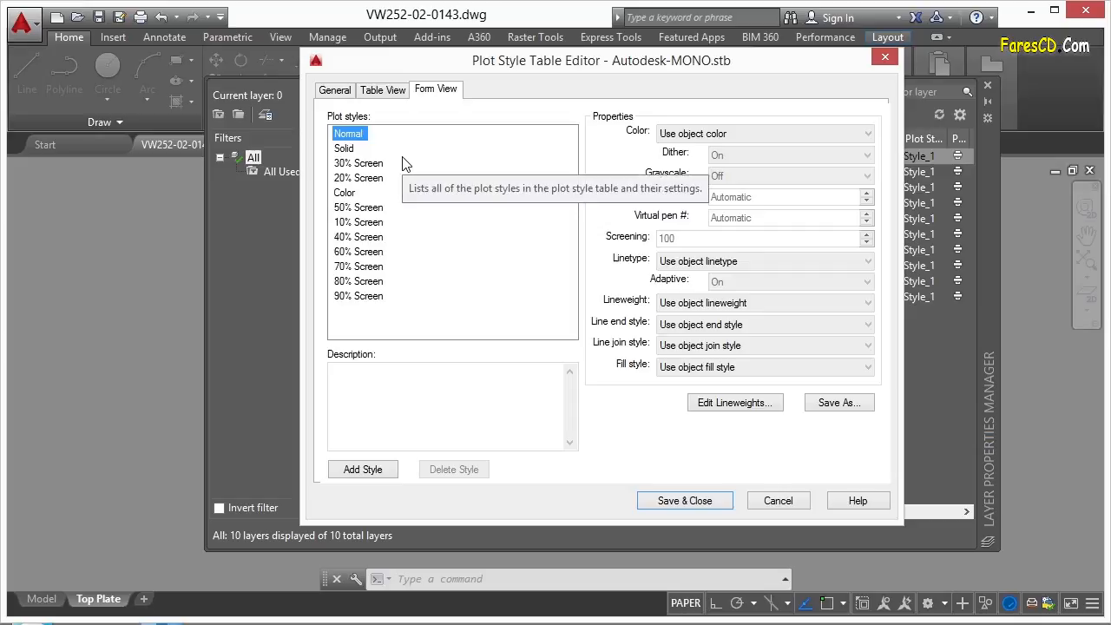
click(352, 192)
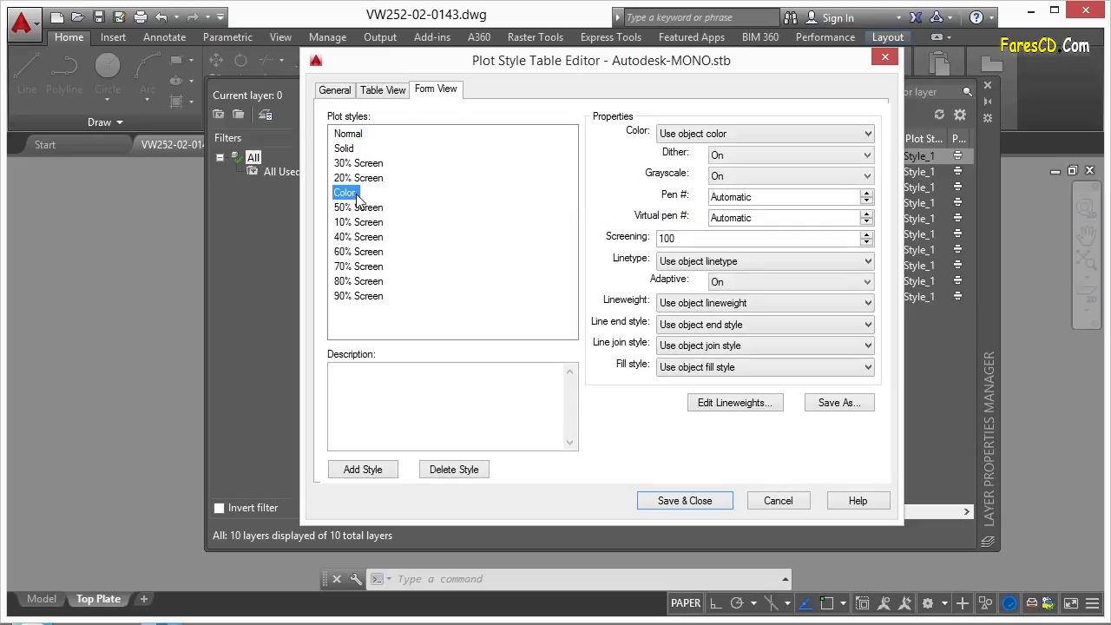
Review the color and grayscale options available for the Color plot style
click(734, 134)
click(720, 152)
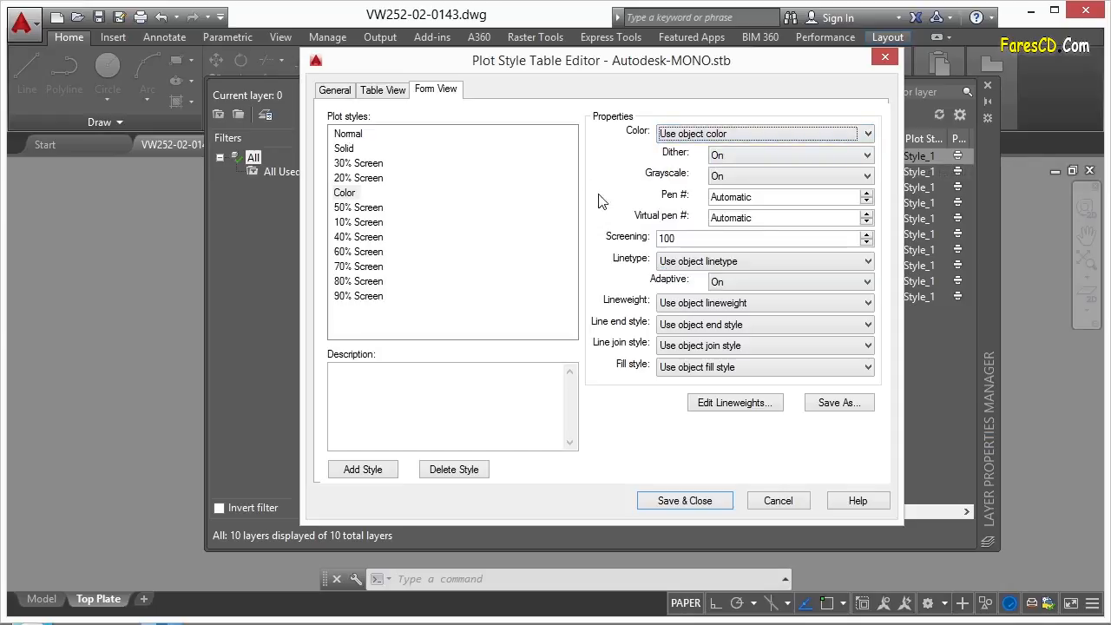
click(811, 176)
click(627, 172)
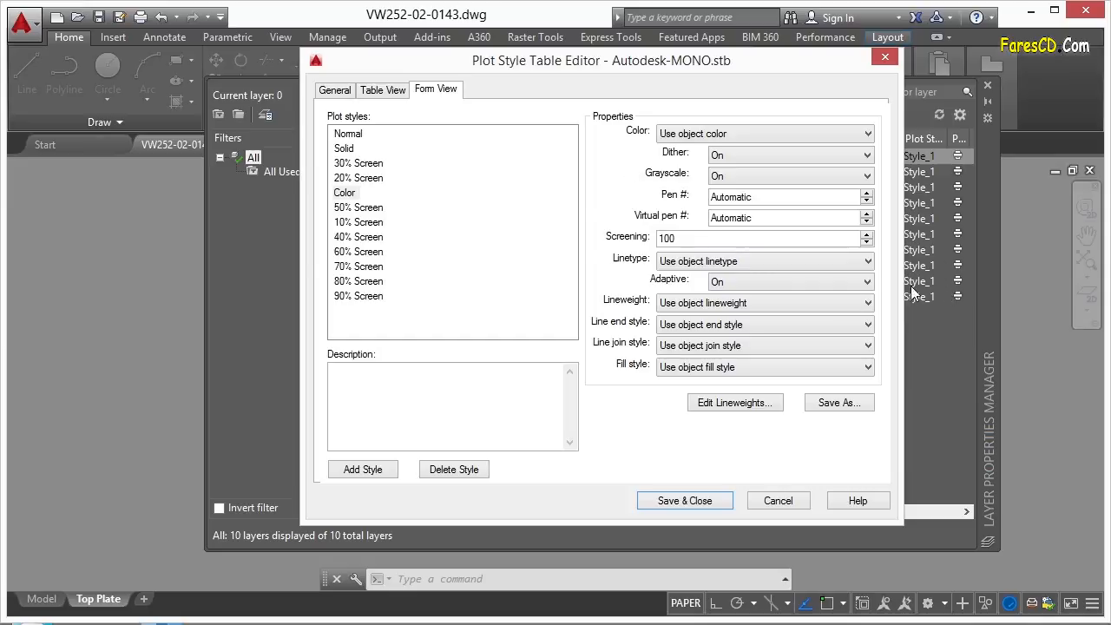
Examine the 10% Screen style's properties, and leave the table editor and plot style selection without saving
drag(758, 70, 780, 66)
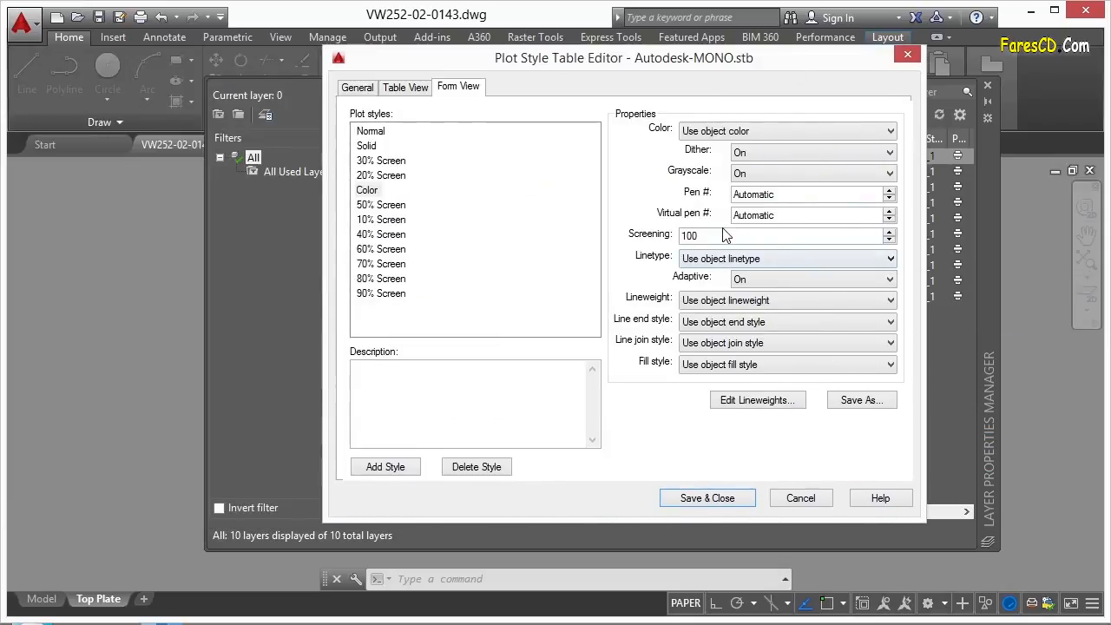
click(398, 223)
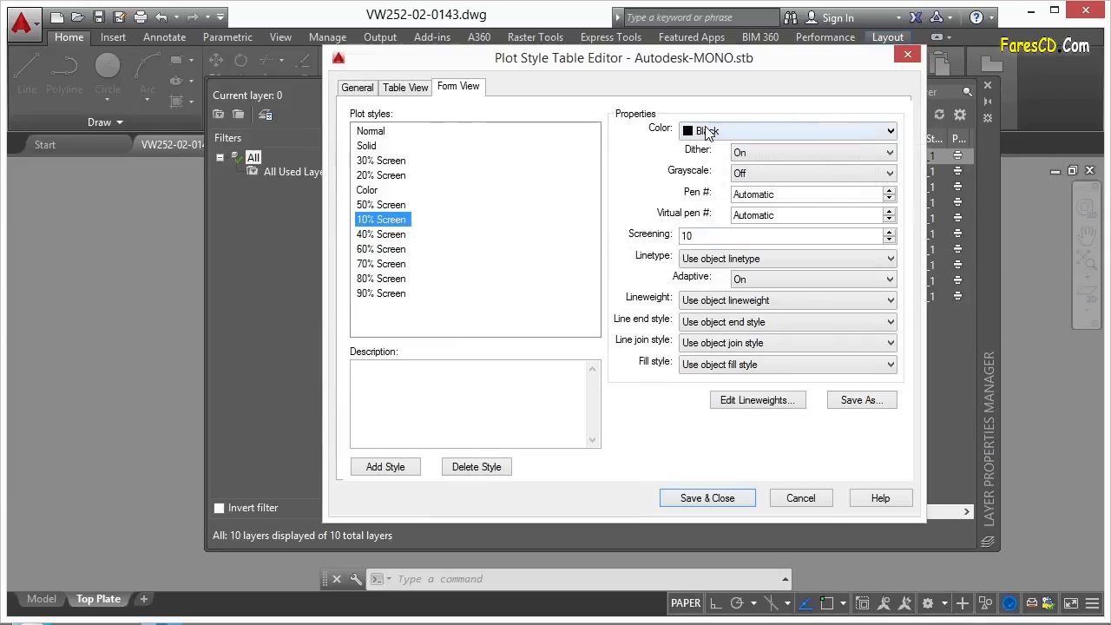
click(800, 498)
click(566, 461)
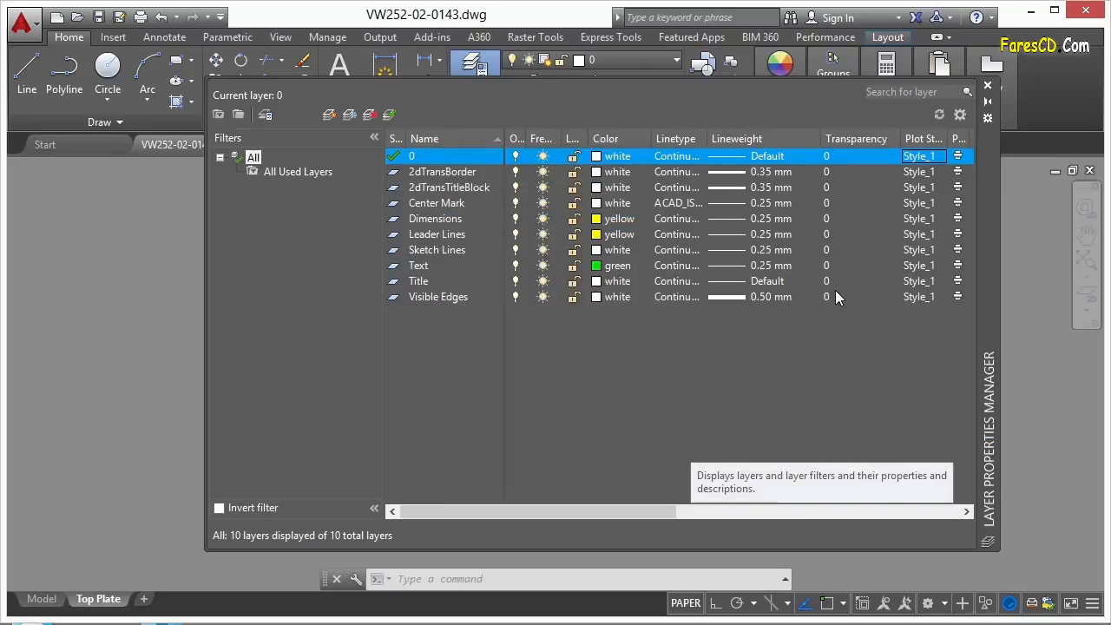
Revisit layer 0's plot style selection, cancel it and close the Layer Properties Manager
click(913, 154)
click(553, 476)
click(986, 85)
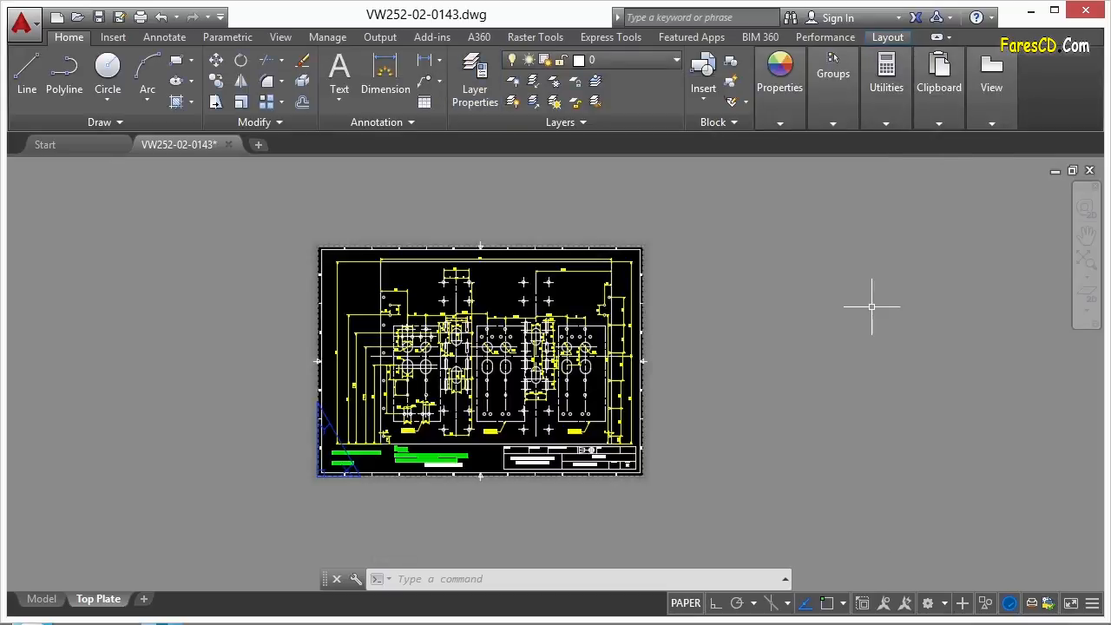
Try the monochrome.stb and Autodesk-Color.stb plot style tables in the Top Plate layout's plot settings, and cancel the plot
text(plot)
key(Return)
click(773, 137)
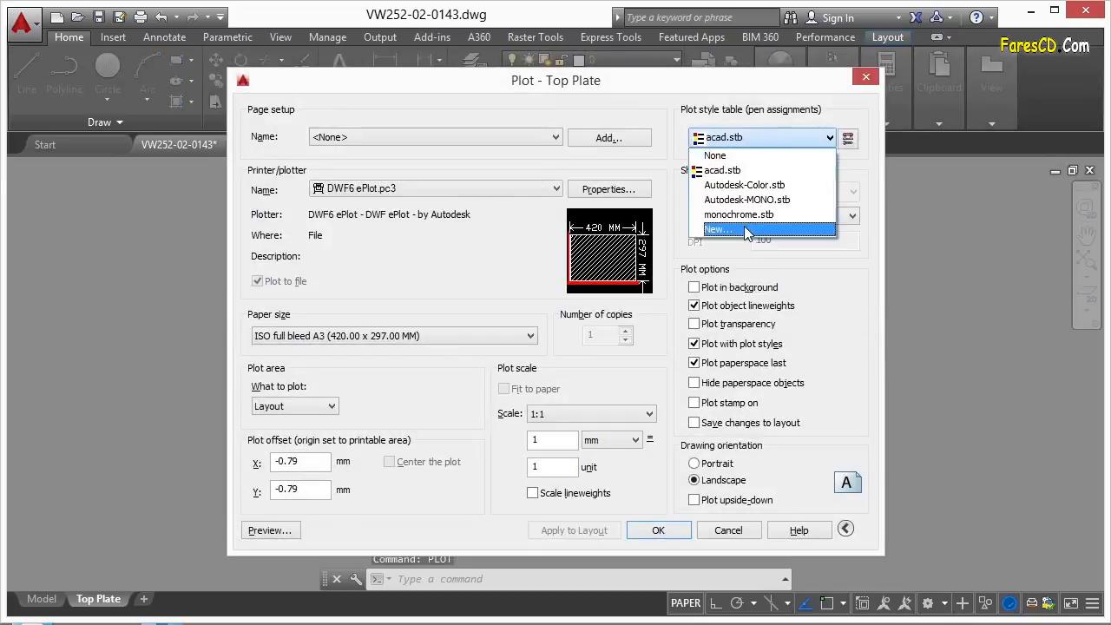
click(767, 214)
click(772, 137)
click(774, 185)
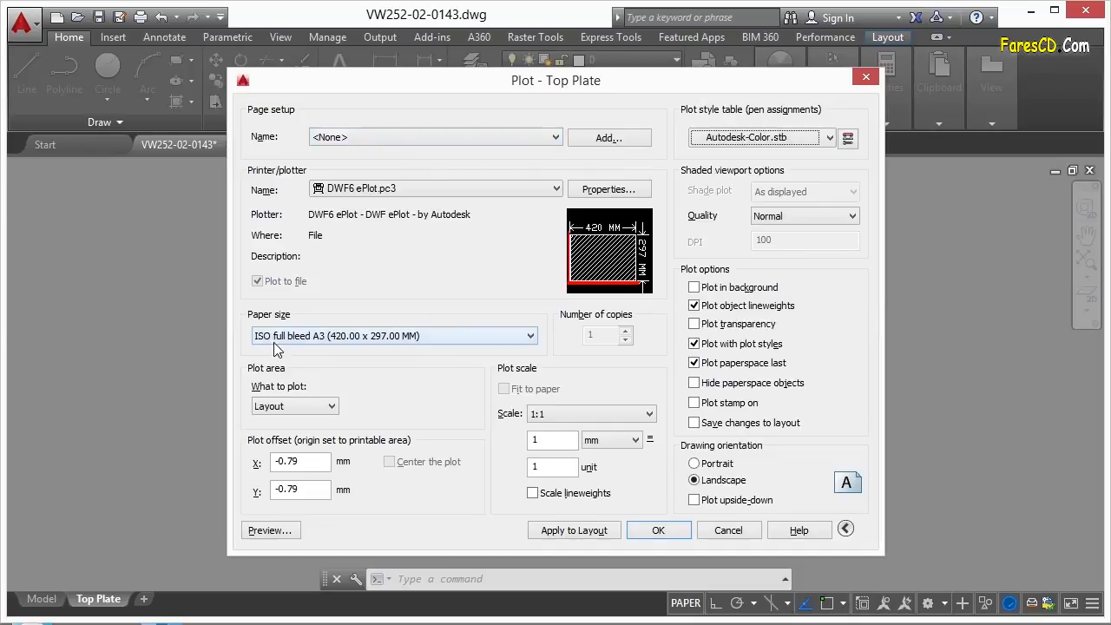
click(728, 531)
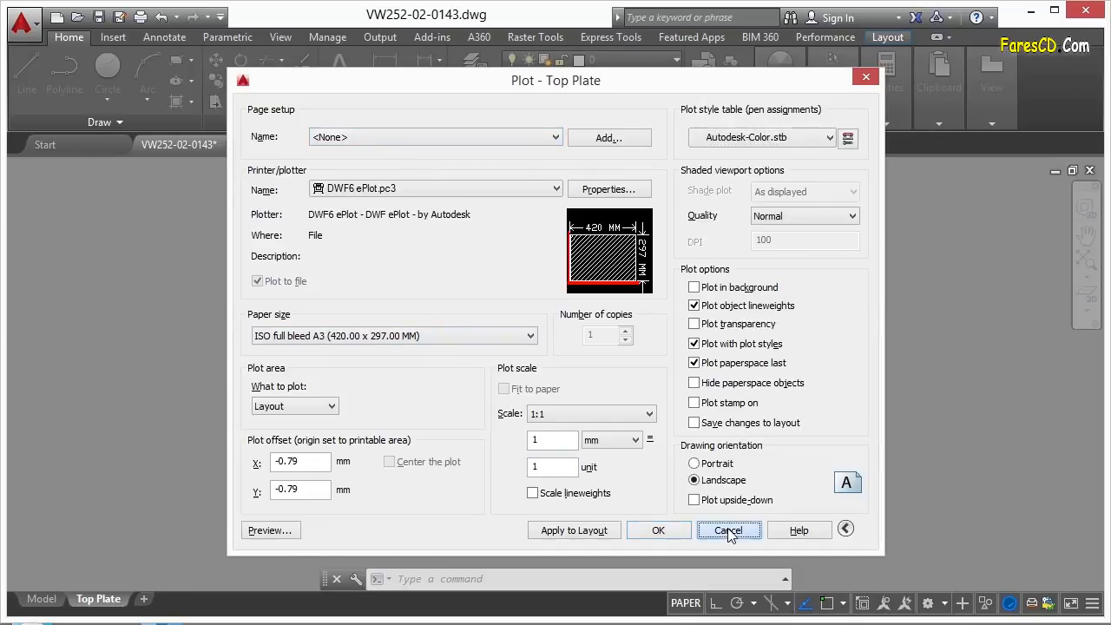